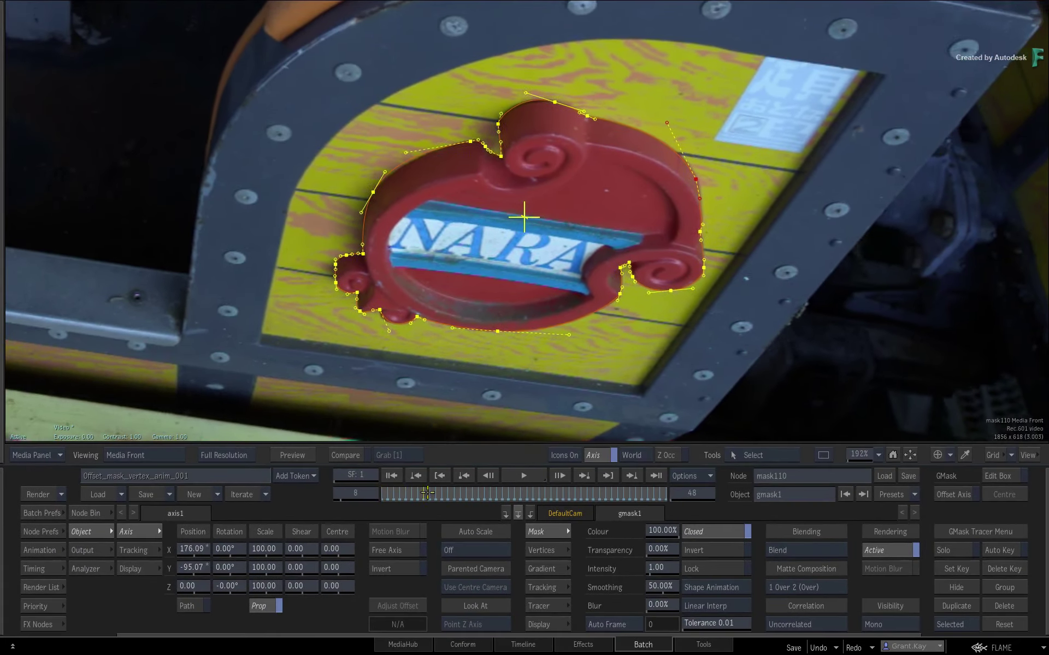
- Scrub through the tracked mask110 shape and inspect gmask1's track_shape and shape animation channels
{"action": "left_click_drag", "start_coordinate": [428, 493], "coordinate": [310, 513]}
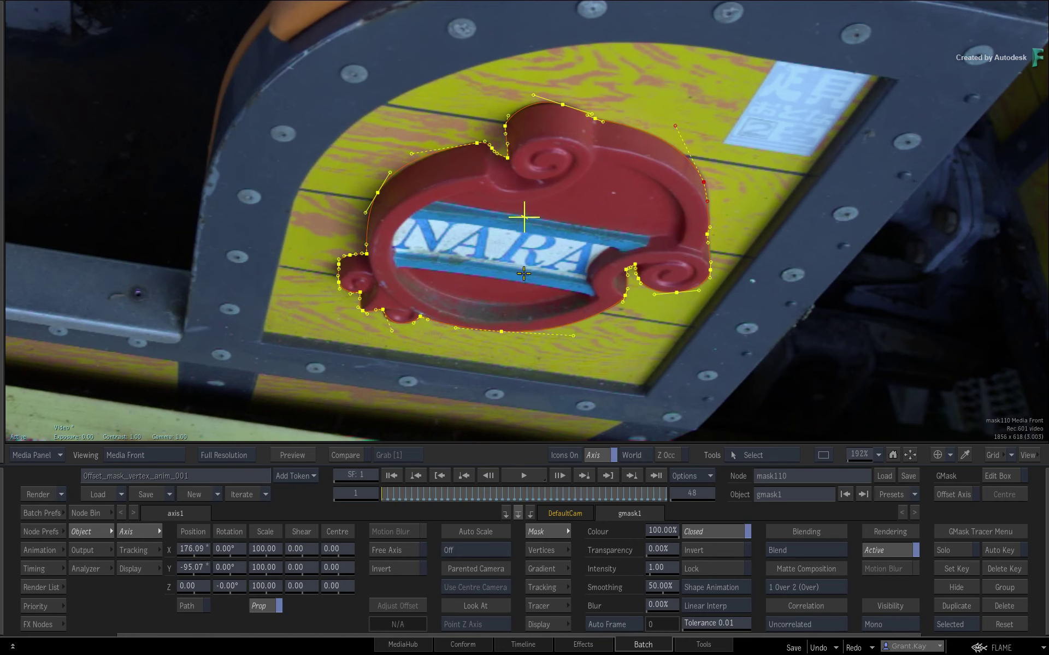
{"action": "left_click_drag", "start_coordinate": [404, 499], "coordinate": [354, 470]}
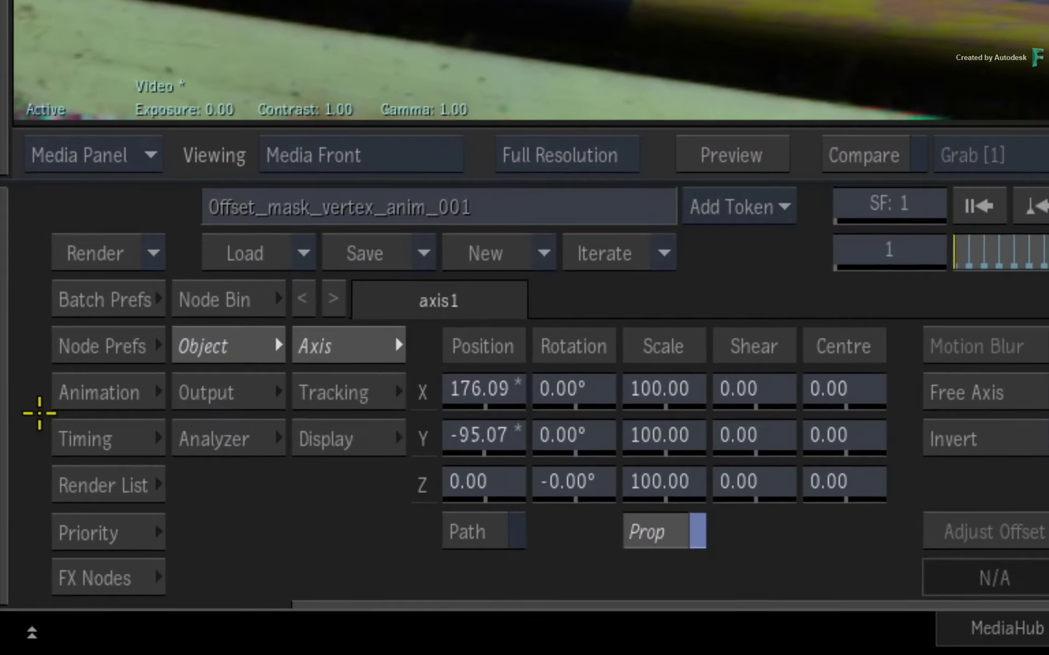
{"action": "left_click", "coordinate": [90, 392]}
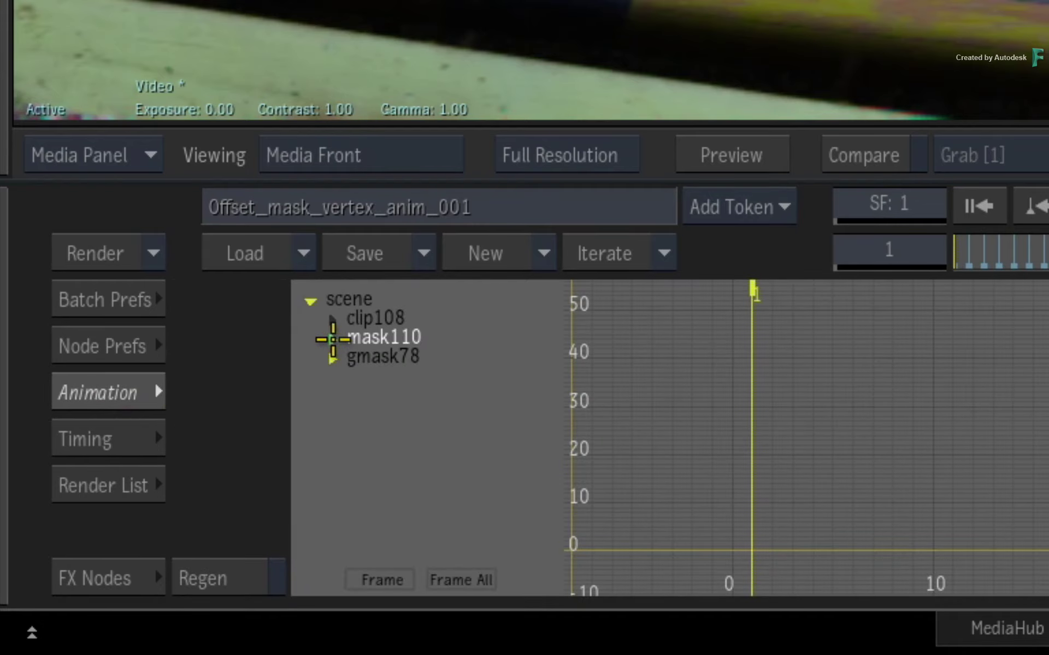
{"action": "left_click", "coordinate": [331, 339]}
{"action": "left_click", "coordinate": [440, 495]}
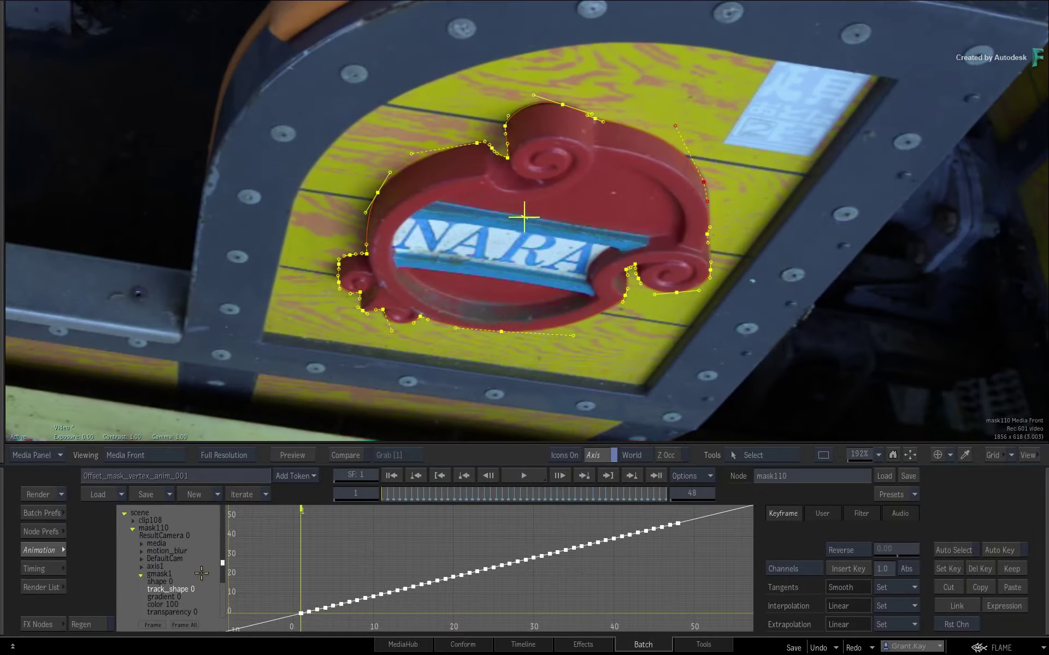
{"action": "left_click", "coordinate": [407, 167]}
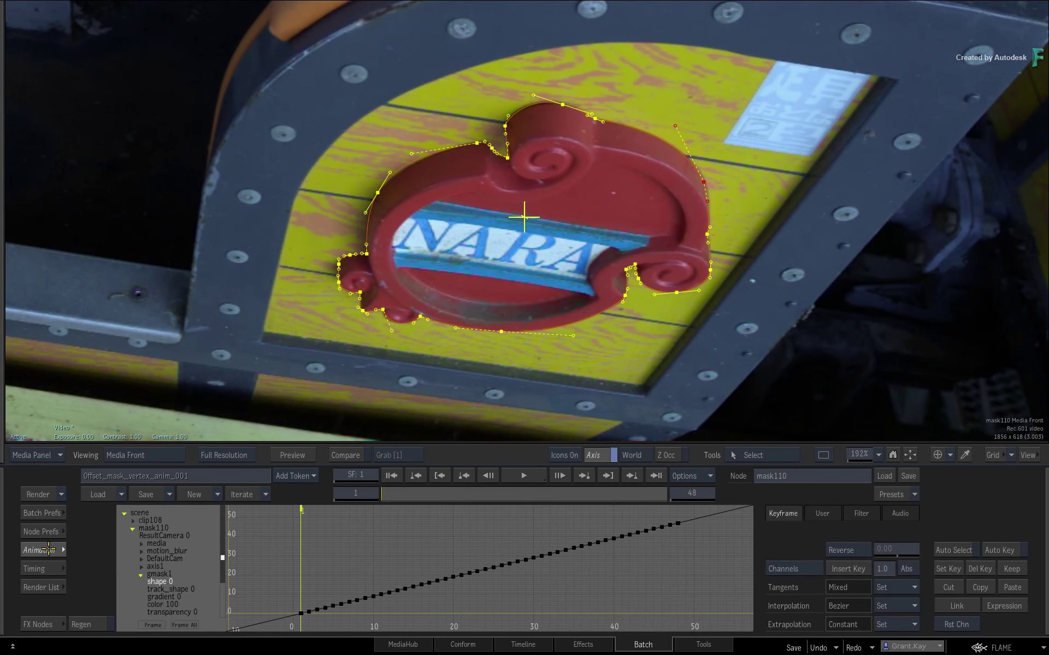
{"action": "left_click", "coordinate": [48, 549]}
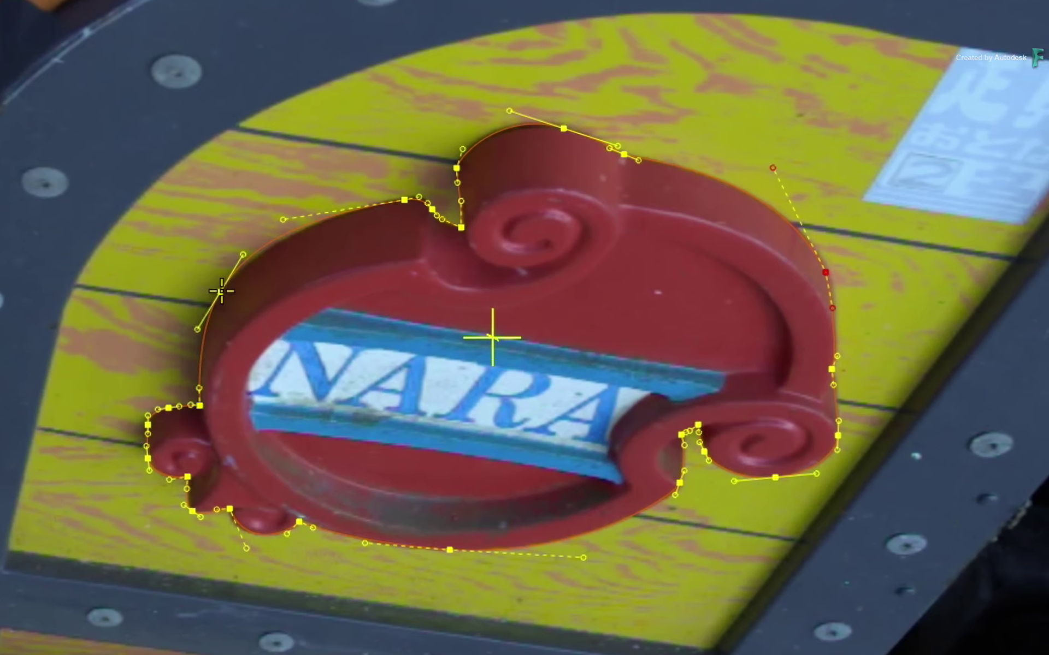
- Move the upper-left and right vertices of the gmask1 outline outward, away from the red sign's edge
{"action": "left_click_drag", "start_coordinate": [377, 193], "coordinate": [365, 185]}
{"action": "left_click_drag", "start_coordinate": [196, 279], "coordinate": [74, 206]}
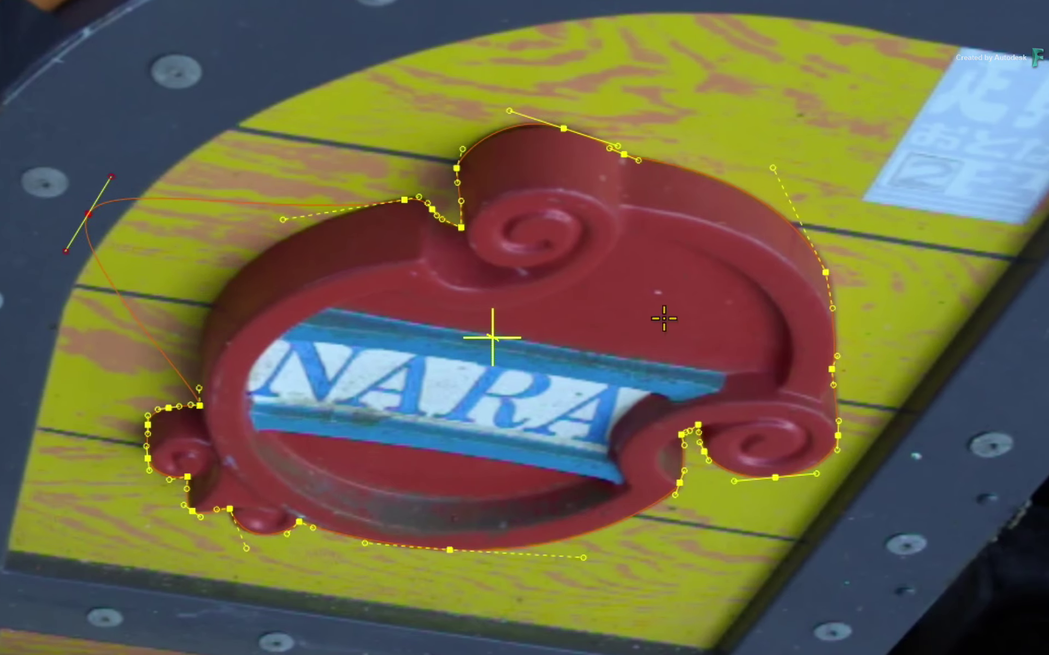
{"action": "left_click_drag", "start_coordinate": [824, 272], "coordinate": [1001, 199]}
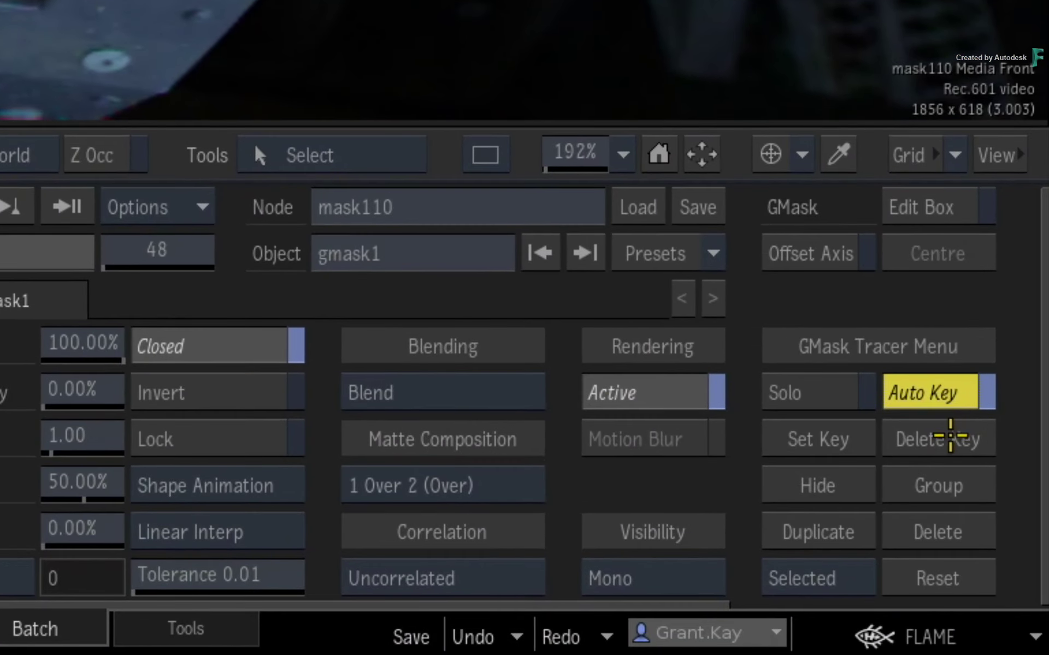
- Keyframe the gmask1 vertex offset around mid-shot with Auto Key enabled, and scrub through the shot to check it
{"action": "left_click", "coordinate": [1008, 569]}
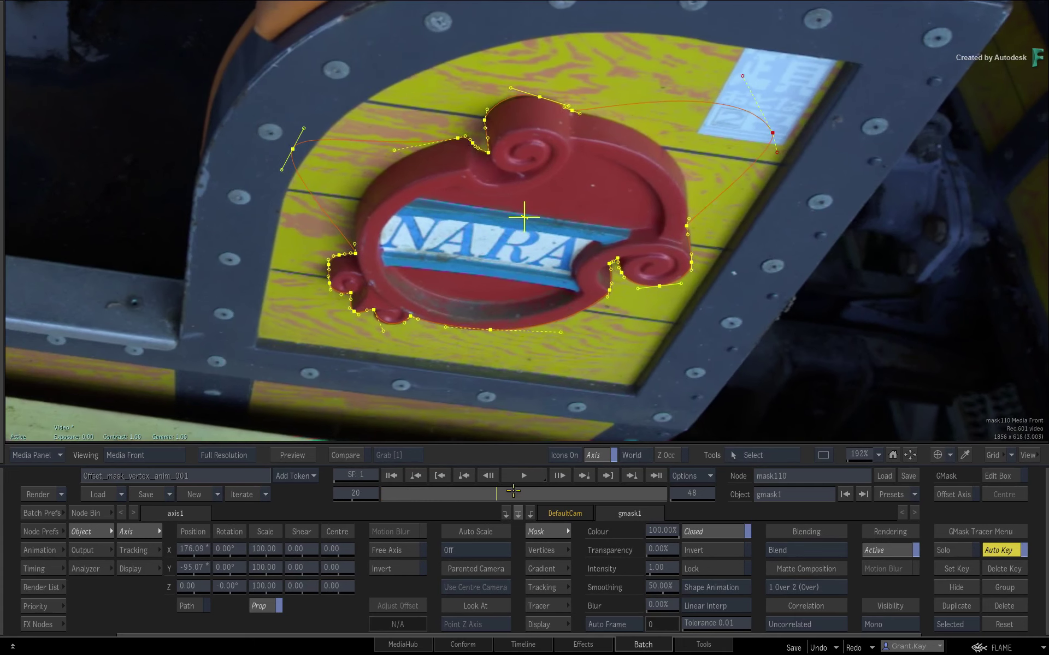
{"action": "left_click_drag", "start_coordinate": [513, 491], "coordinate": [508, 498]}
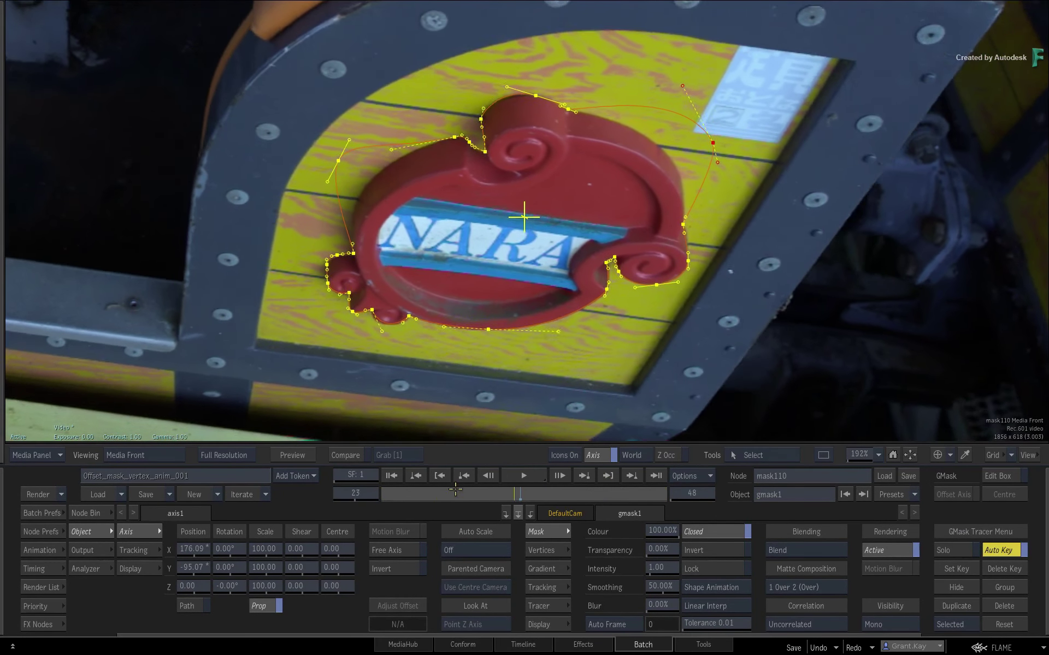
{"action": "left_click_drag", "start_coordinate": [455, 489], "coordinate": [370, 494]}
{"action": "left_click", "coordinate": [986, 548]}
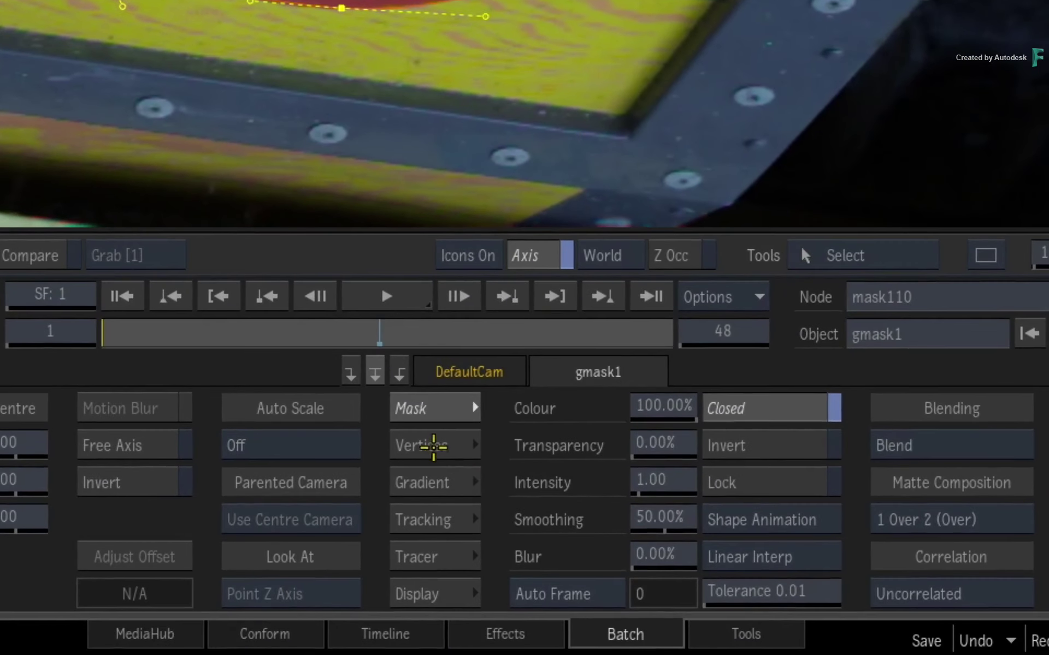
- Enable Edit Track for the gmask1 vertices and scrub through the shot to examine the tracked shape
{"action": "left_click", "coordinate": [548, 550]}
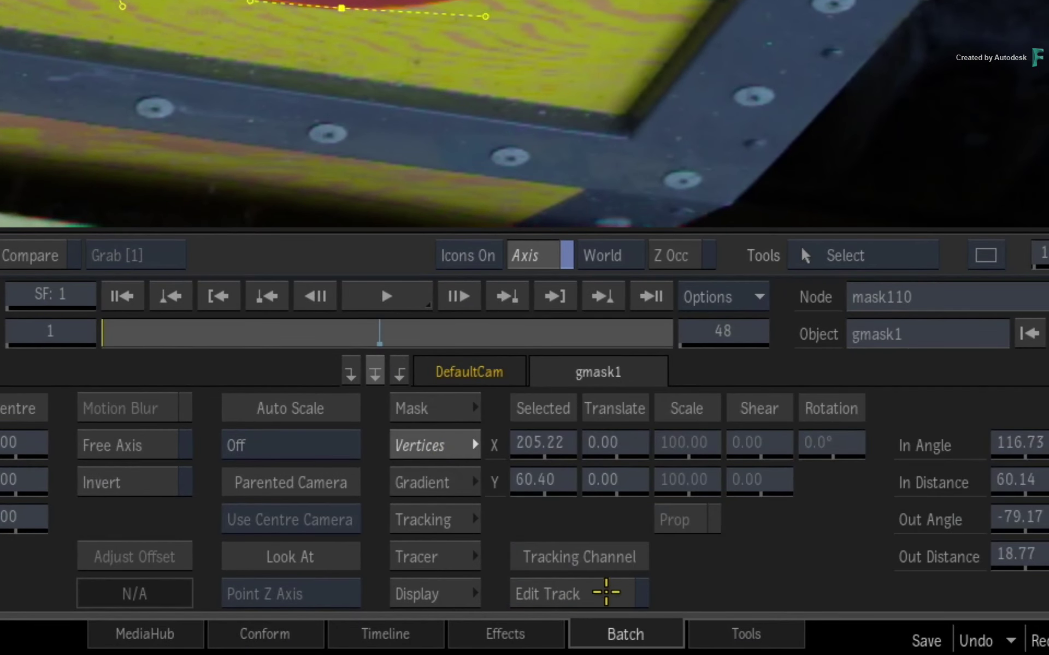
{"action": "left_click", "coordinate": [601, 594]}
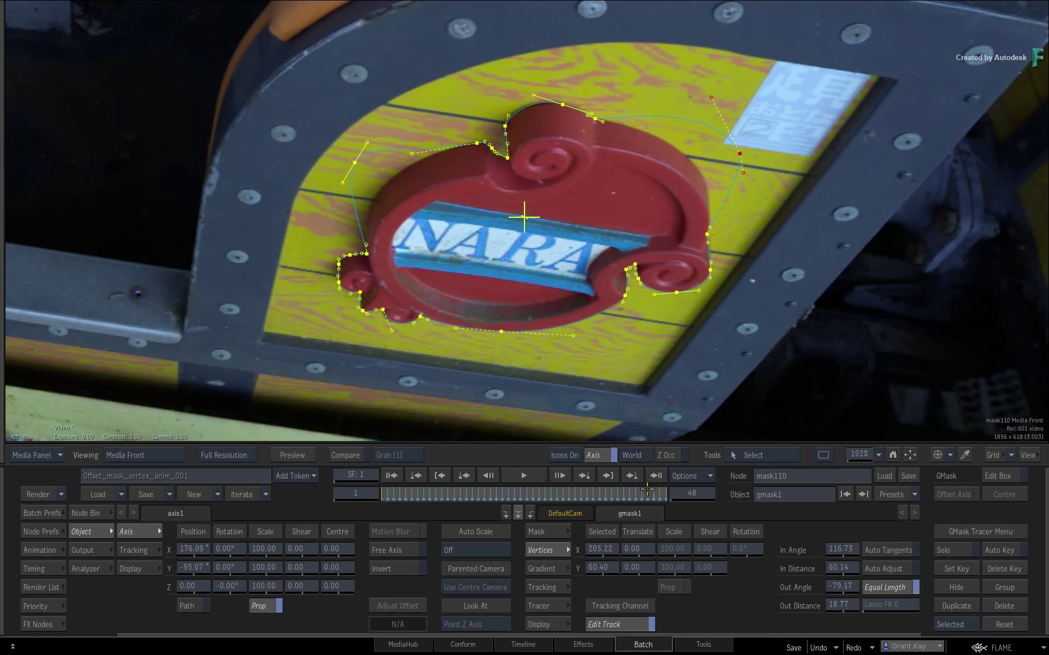
{"action": "mouse_move", "coordinate": [646, 489]}
{"action": "left_mouse_down"}
{"action": "mouse_move", "coordinate": [464, 490]}
{"action": "mouse_move", "coordinate": [635, 489]}
{"action": "left_mouse_up"}
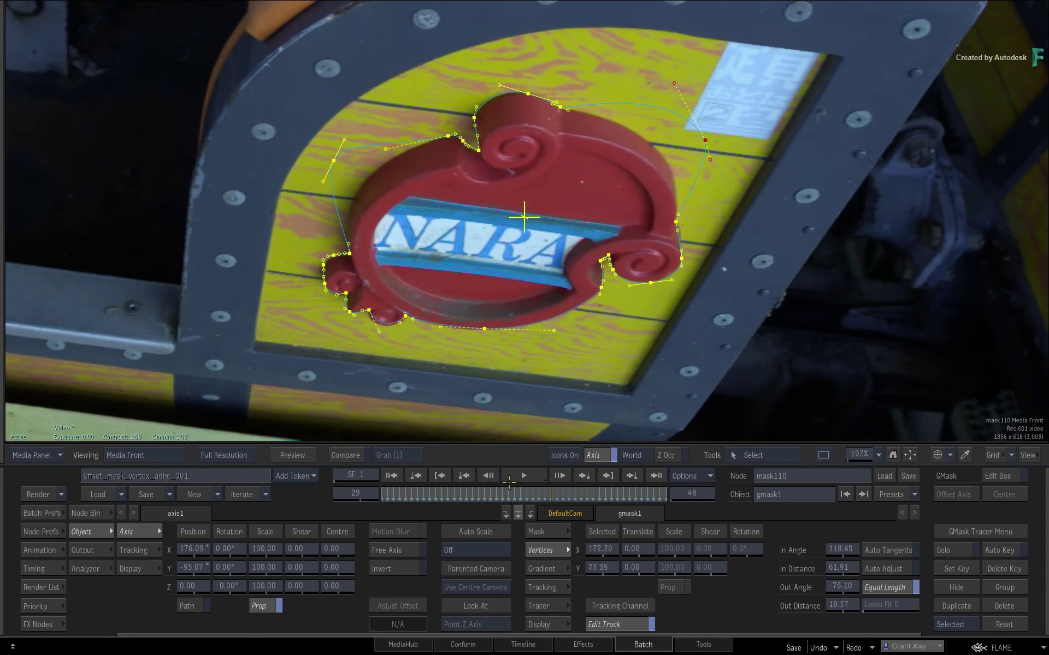
{"action": "left_click_drag", "start_coordinate": [473, 491], "coordinate": [361, 501]}
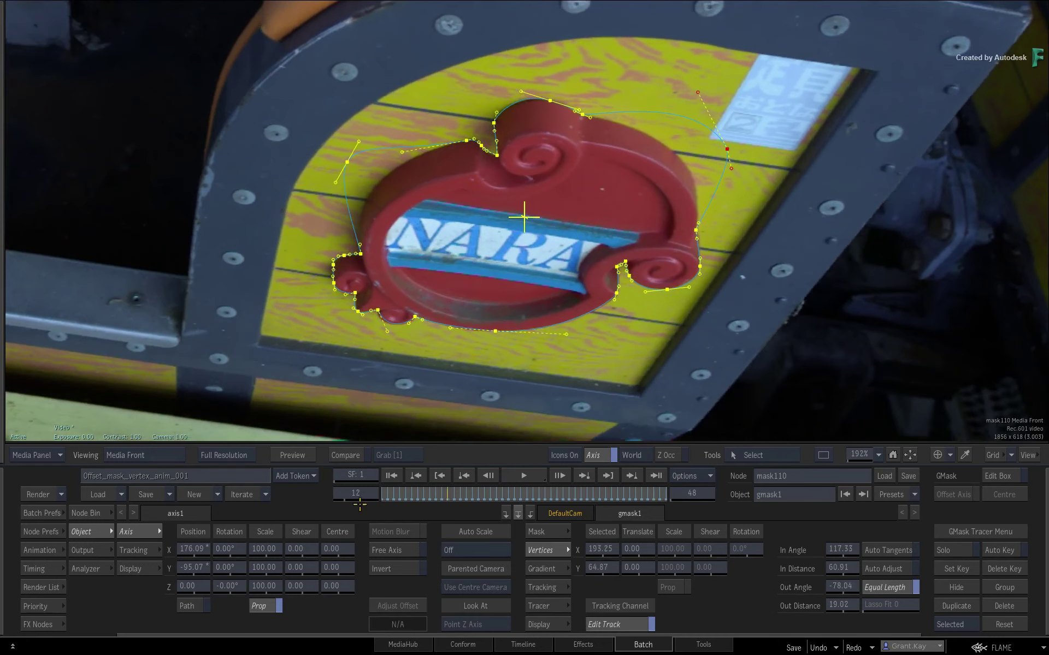
- Review the track_shape curve in the Channels view, and turn Edit Track off again for the gmask1 vertices
{"action": "mouse_move", "coordinate": [1047, 560]}
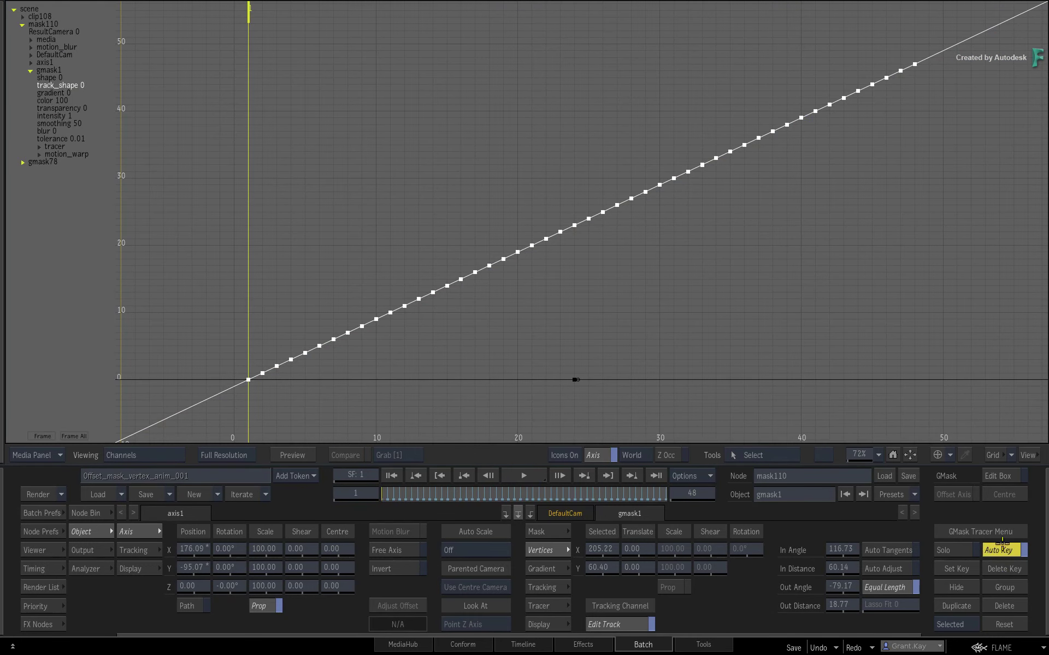
{"action": "key", "text": "F8"}
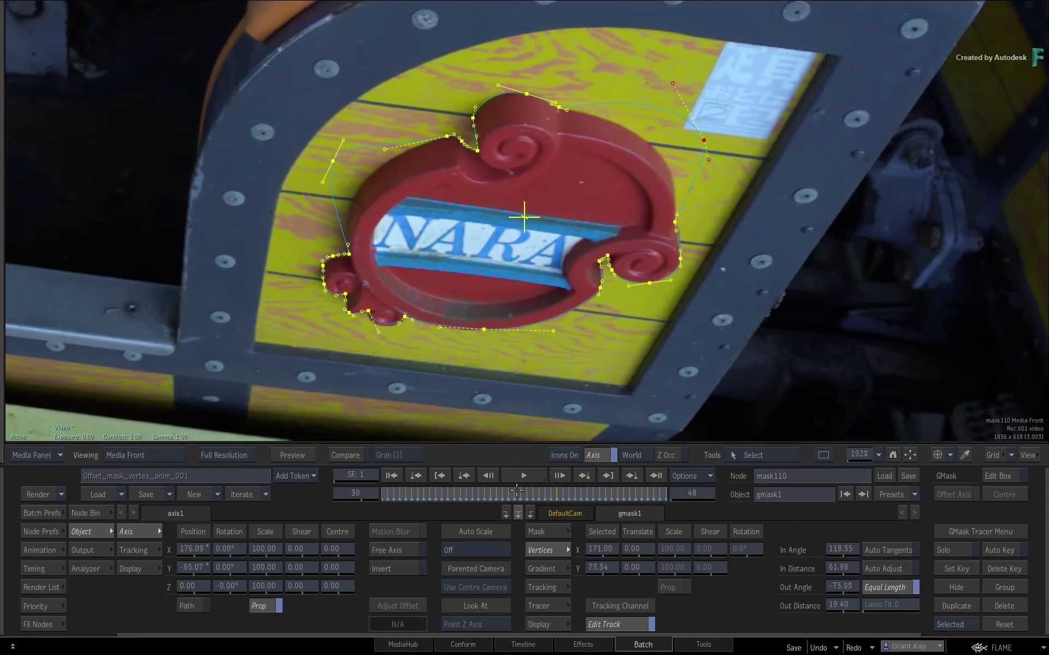
{"action": "left_click", "coordinate": [622, 620]}
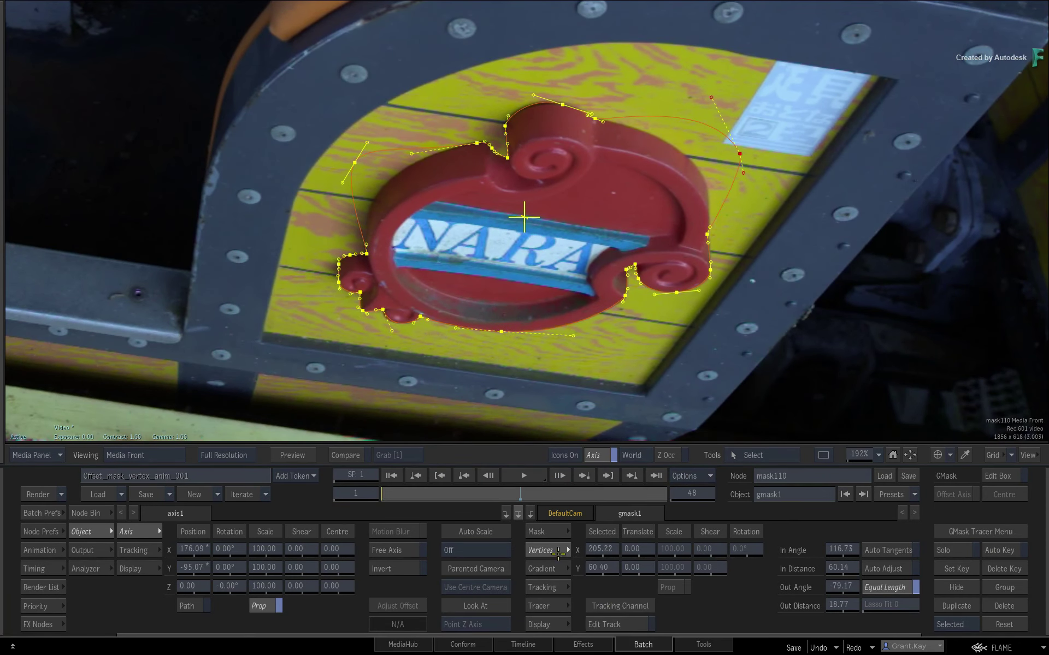
{"action": "left_click_drag", "start_coordinate": [419, 496], "coordinate": [293, 496]}
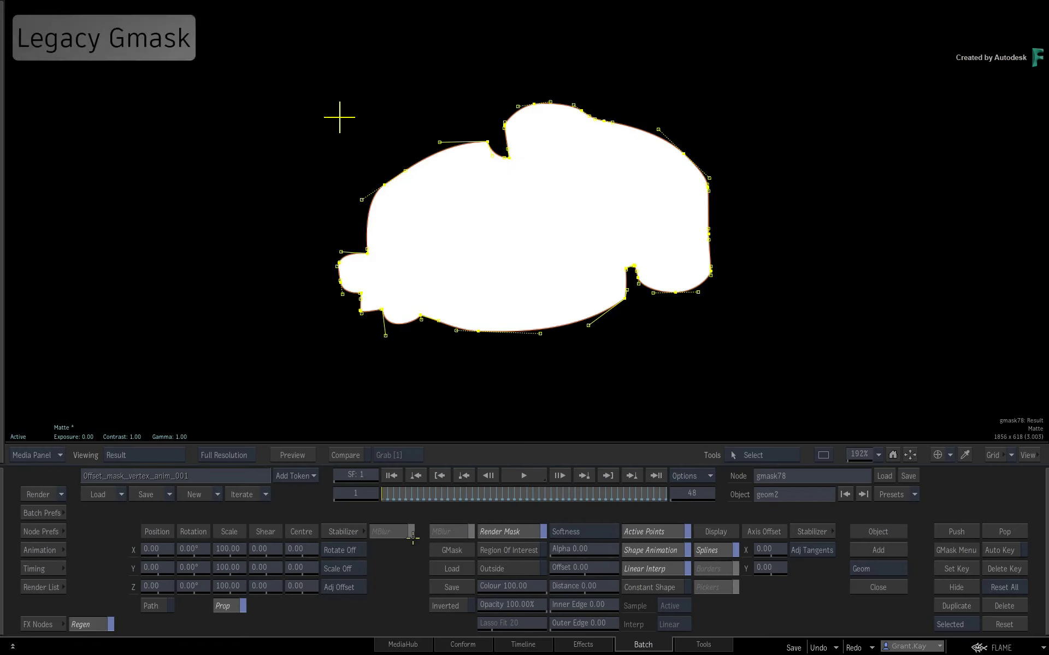
- Scrub through the legacy gmask78 matte and inspect geom2's shape channel in the animation curves
{"action": "left_click_drag", "start_coordinate": [385, 494], "coordinate": [320, 519]}
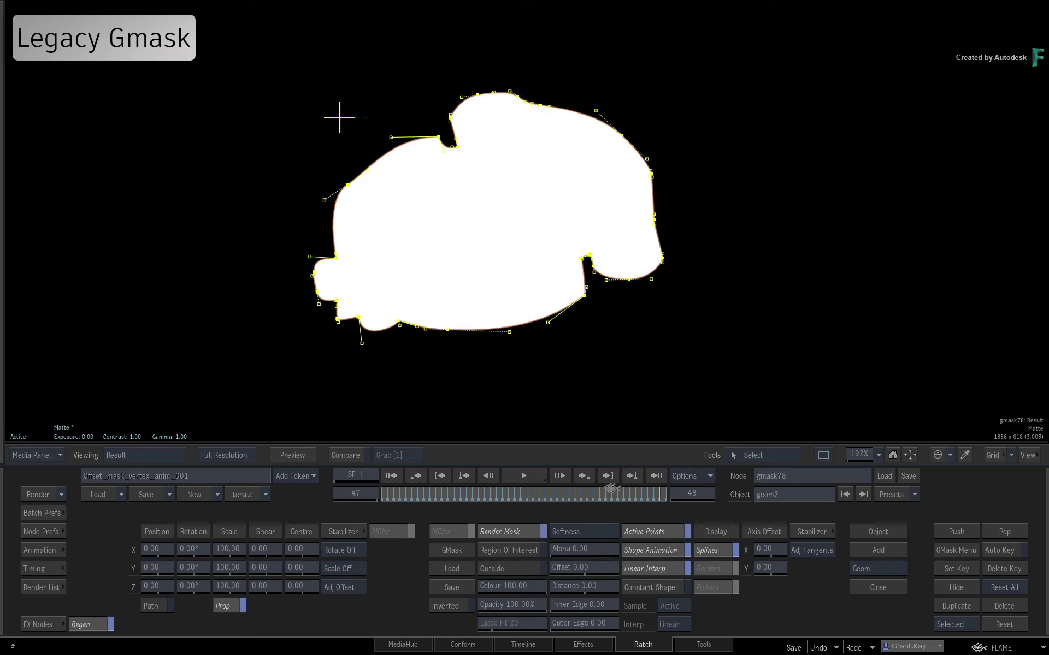
{"action": "left_click", "coordinate": [42, 550]}
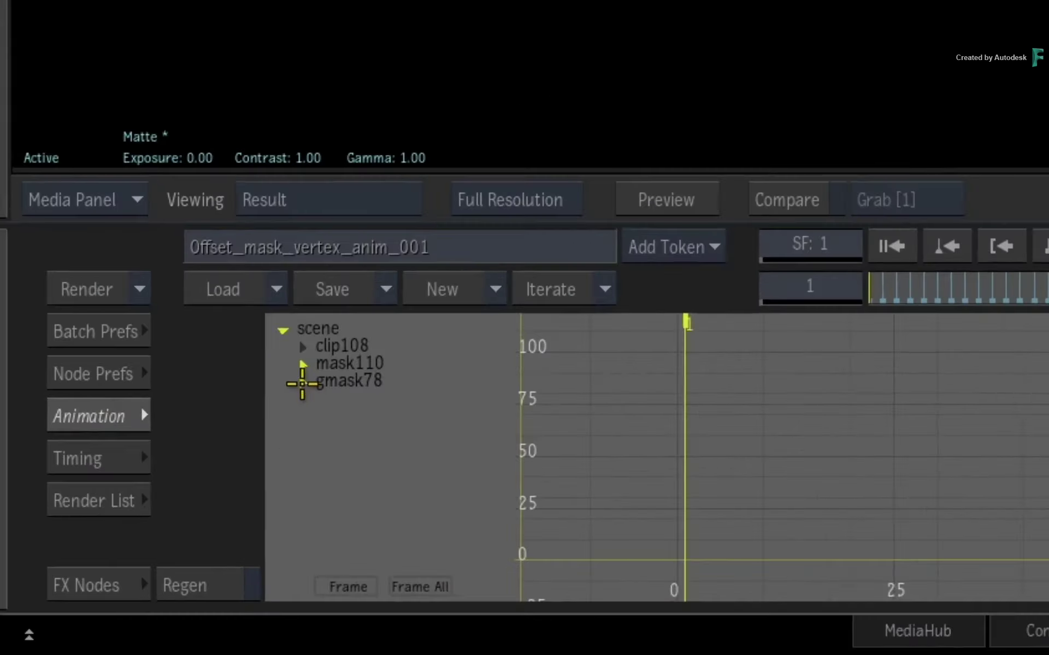
{"action": "left_click", "coordinate": [133, 535]}
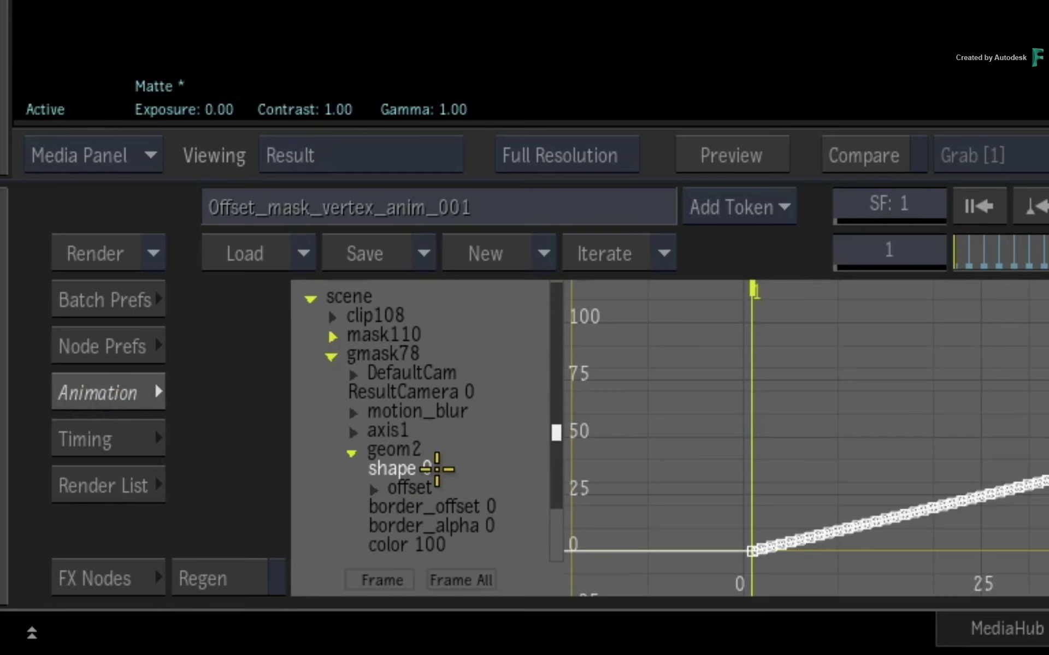
{"action": "left_click", "coordinate": [123, 393]}
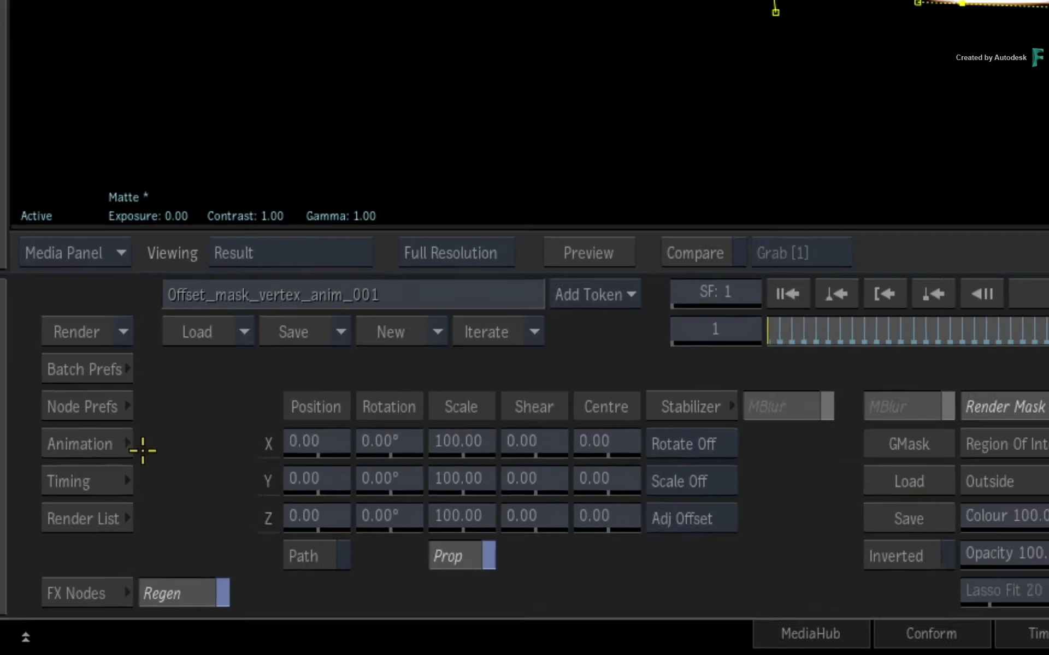
- Show the gmask78 outline over the front media and scrub through the shot to check its tracking
{"action": "key", "text": "F1"}
{"action": "left_click_drag", "start_coordinate": [398, 496], "coordinate": [586, 475]}
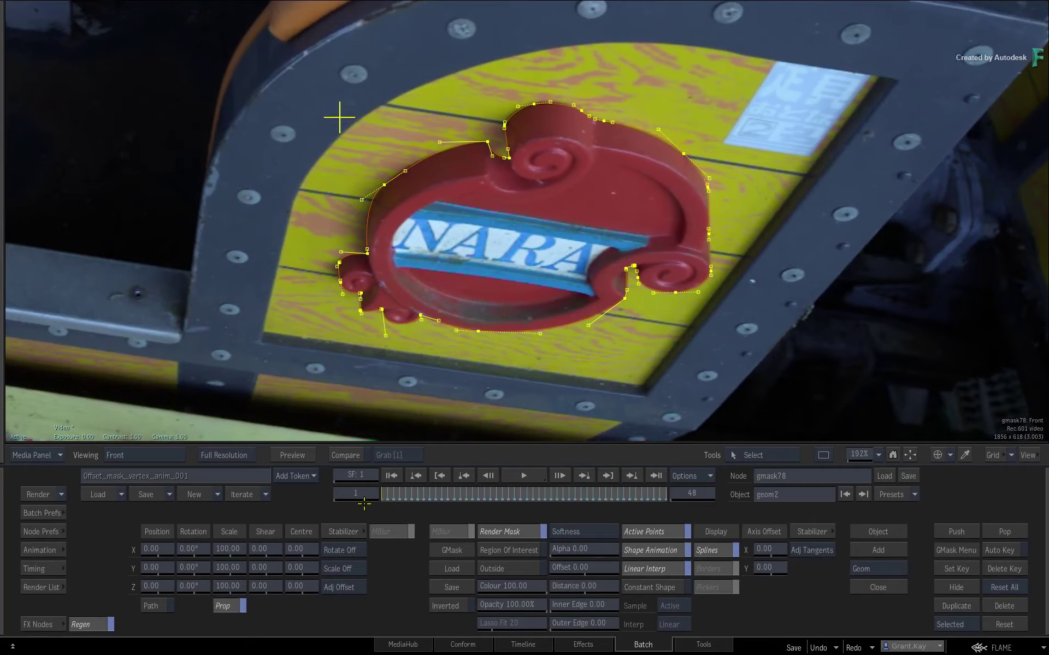
{"action": "mouse_move", "coordinate": [357, 496]}
{"action": "left_mouse_down"}
{"action": "mouse_move", "coordinate": [377, 496]}
{"action": "mouse_move", "coordinate": [350, 495]}
{"action": "left_mouse_up"}
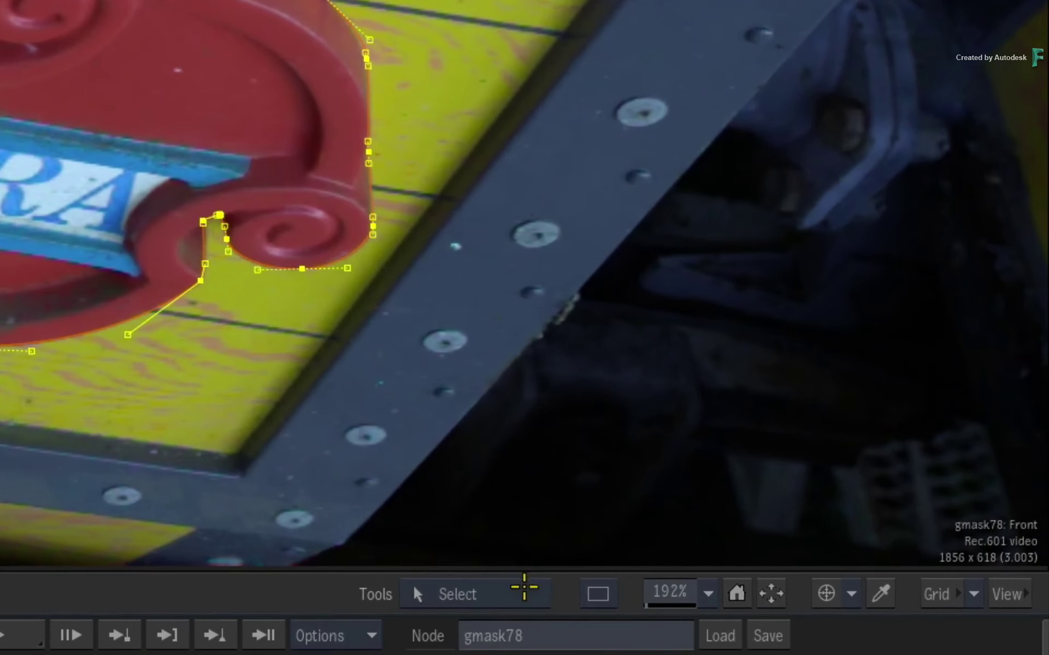
- Offset the upper-left and lower-right gmask78 points outward across their keyframes with Trans Keys, and scrub to check the result
{"action": "left_click", "coordinate": [786, 455]}
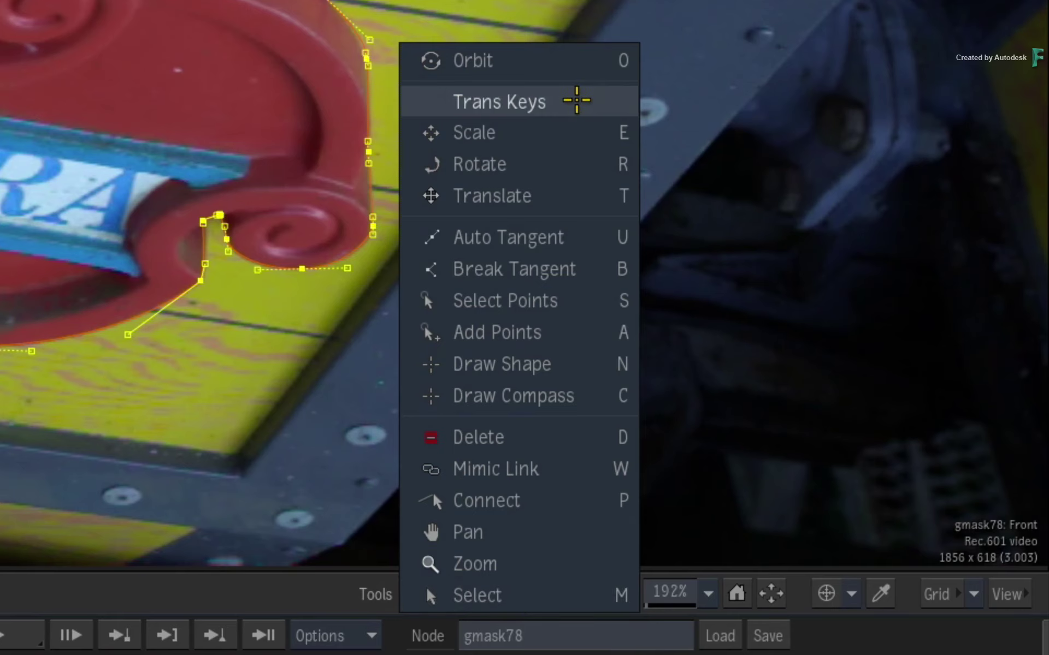
{"action": "left_click", "coordinate": [578, 102]}
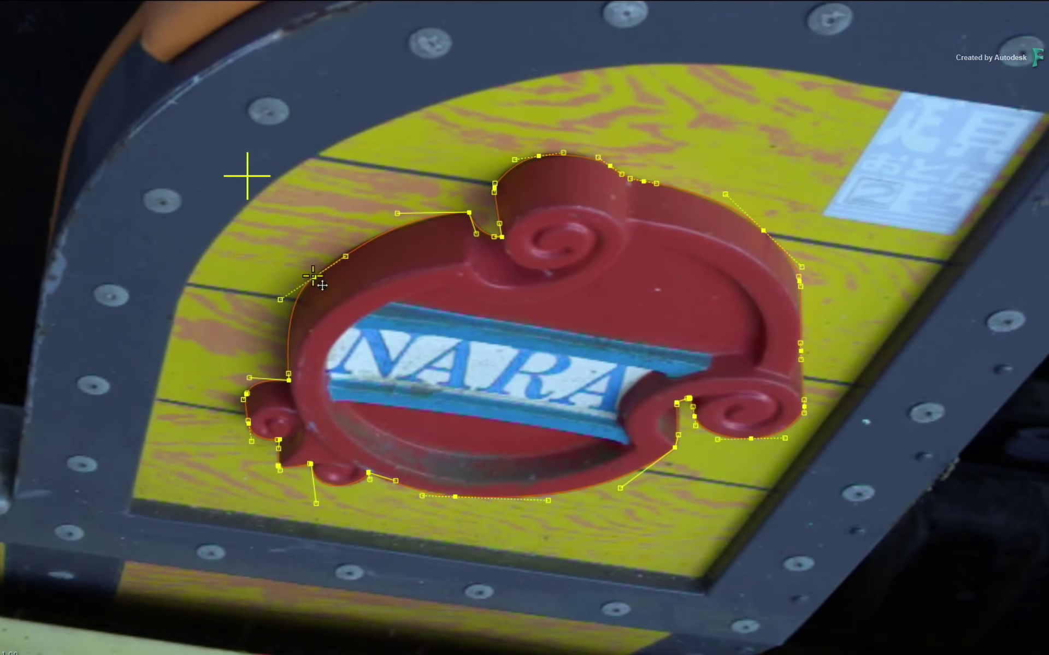
{"action": "left_click_drag", "start_coordinate": [314, 279], "coordinate": [238, 223]}
{"action": "left_click_drag", "start_coordinate": [672, 446], "coordinate": [707, 556]}
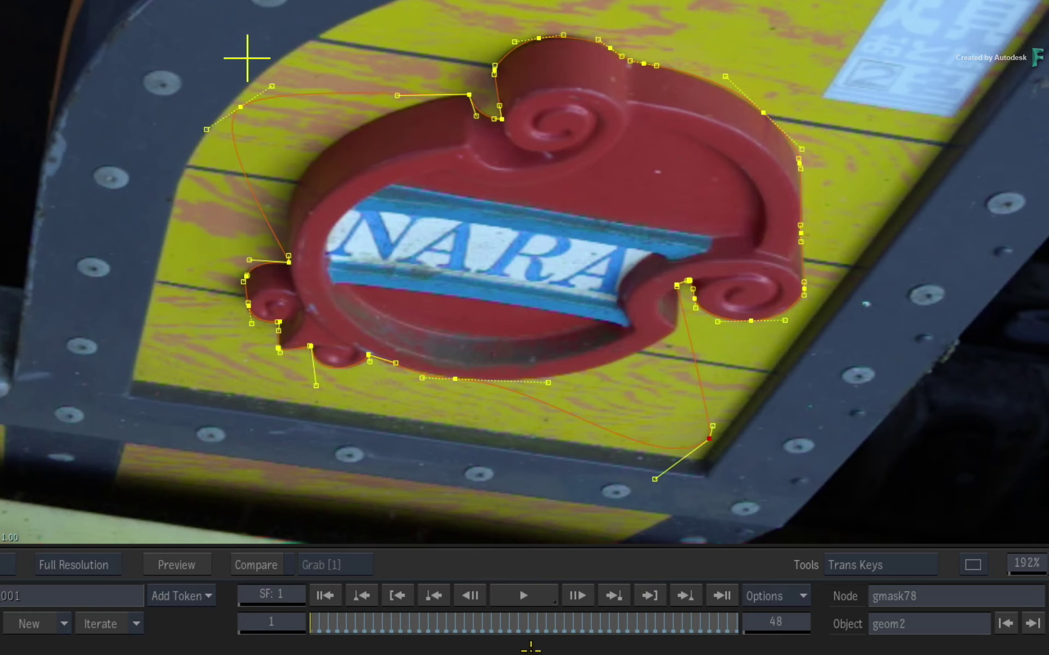
{"action": "left_click_drag", "start_coordinate": [322, 625], "coordinate": [297, 643]}
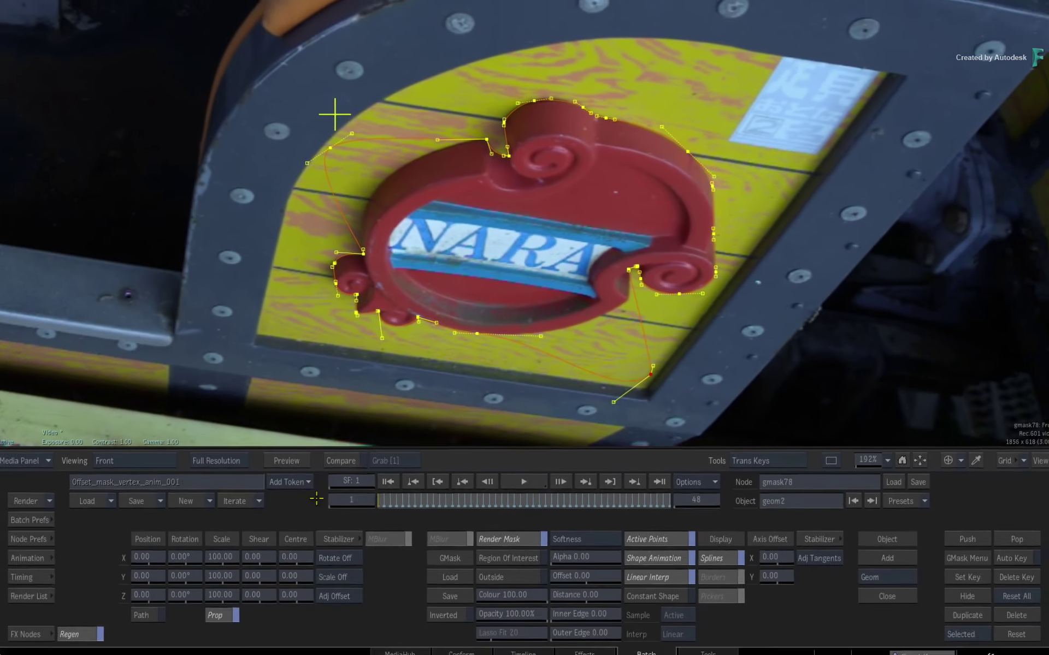
{"action": "key", "text": "s"}
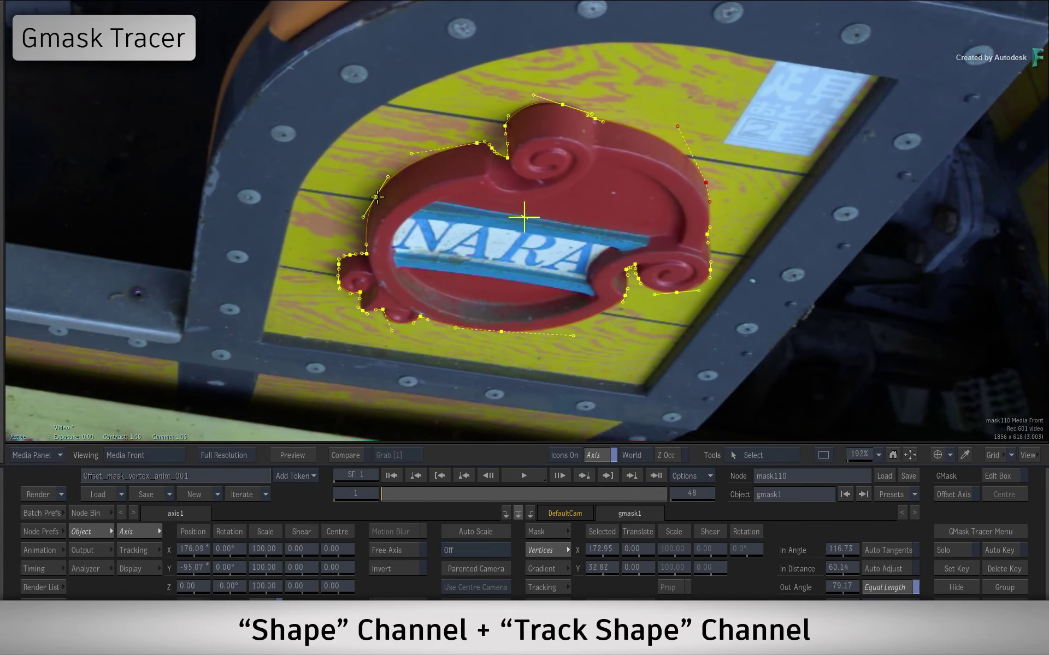
- Pull the upper-left and bottom vertices of the mask110 tracer outline outward beyond the sign's edge
{"action": "left_click_drag", "start_coordinate": [377, 197], "coordinate": [321, 168]}
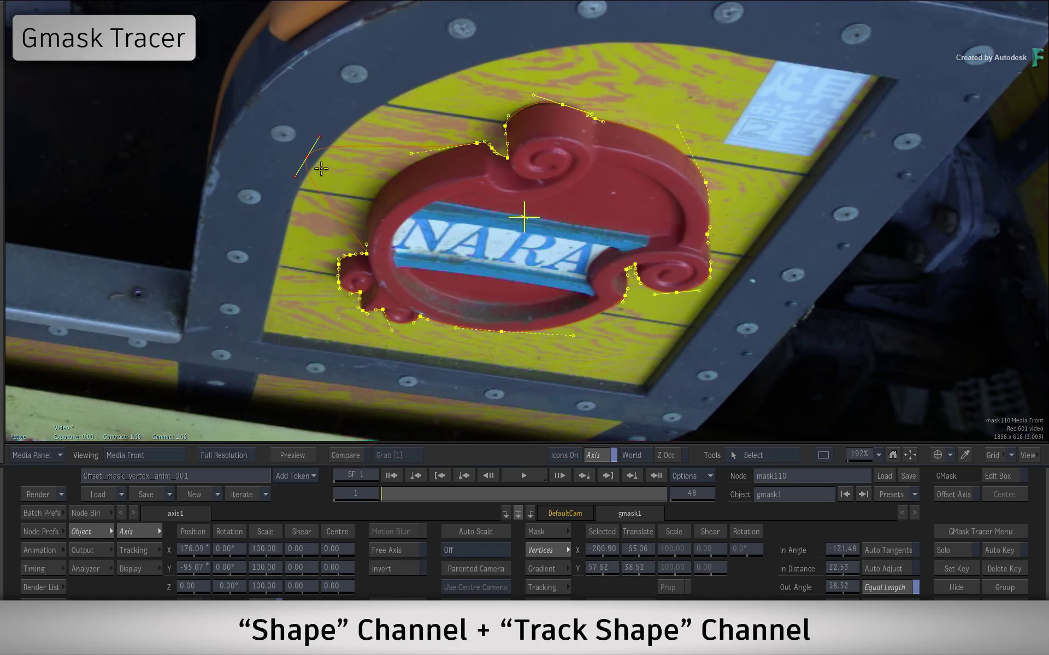
{"action": "left_click_drag", "start_coordinate": [506, 342], "coordinate": [501, 341]}
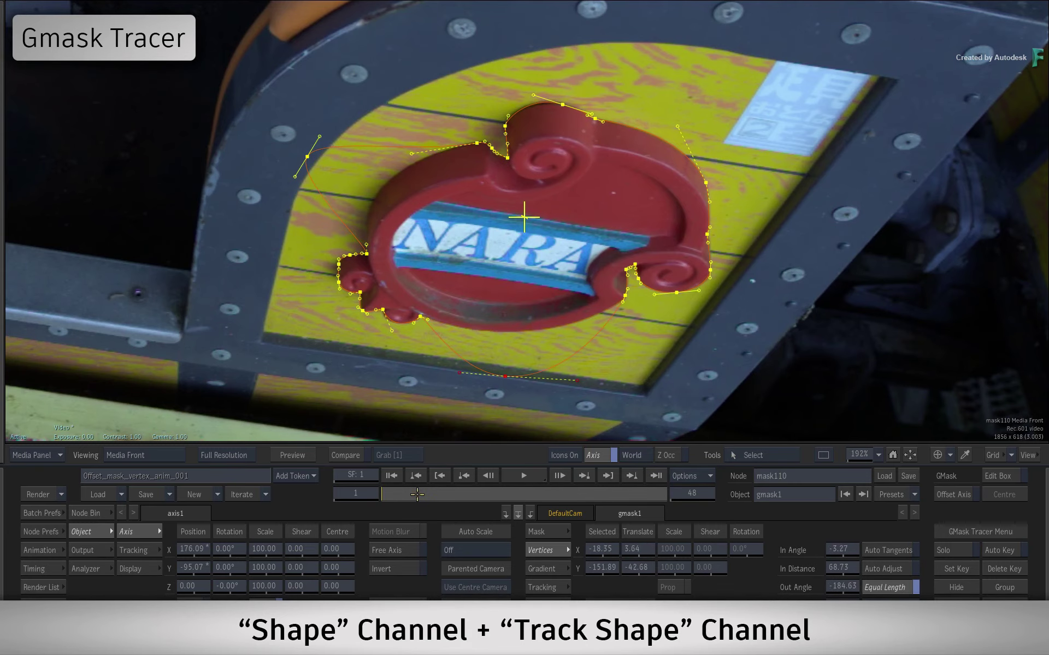